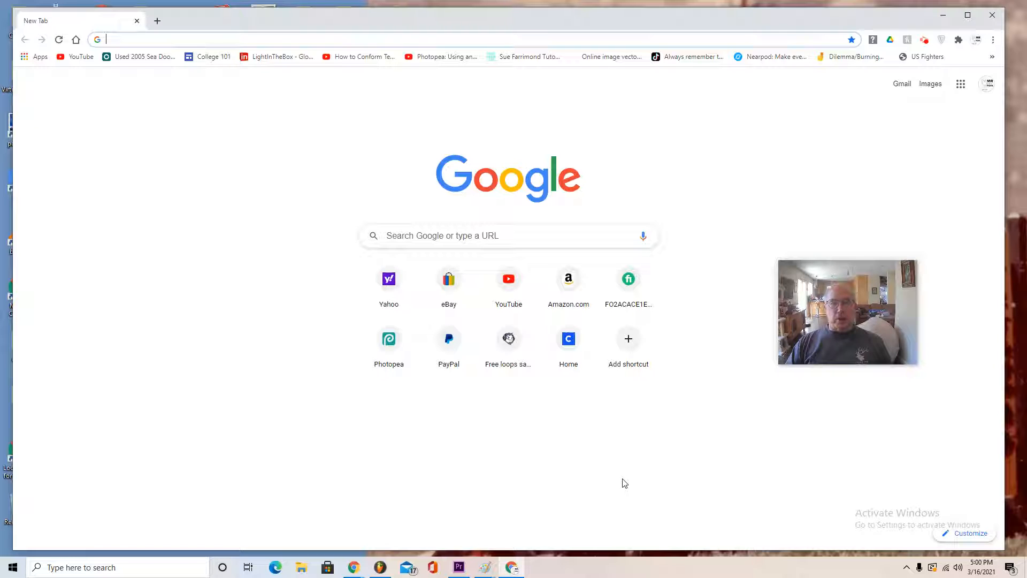
# - Search Google Images for "earth wallpaper" and open the teahub.io page of the Earth 4k 1920x1080 wallpaper
pyautogui.click(541, 236)
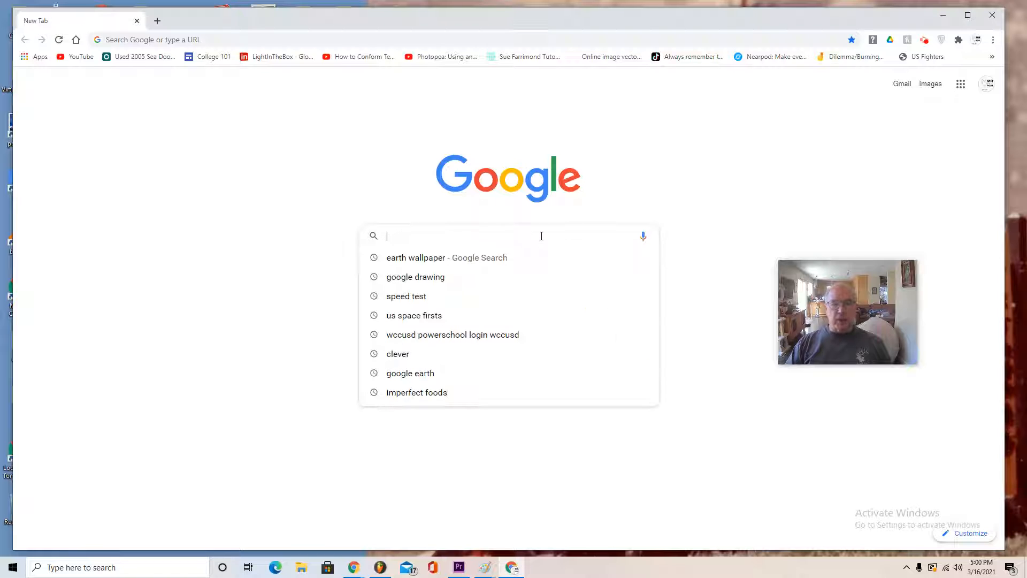
pyautogui.click(427, 258)
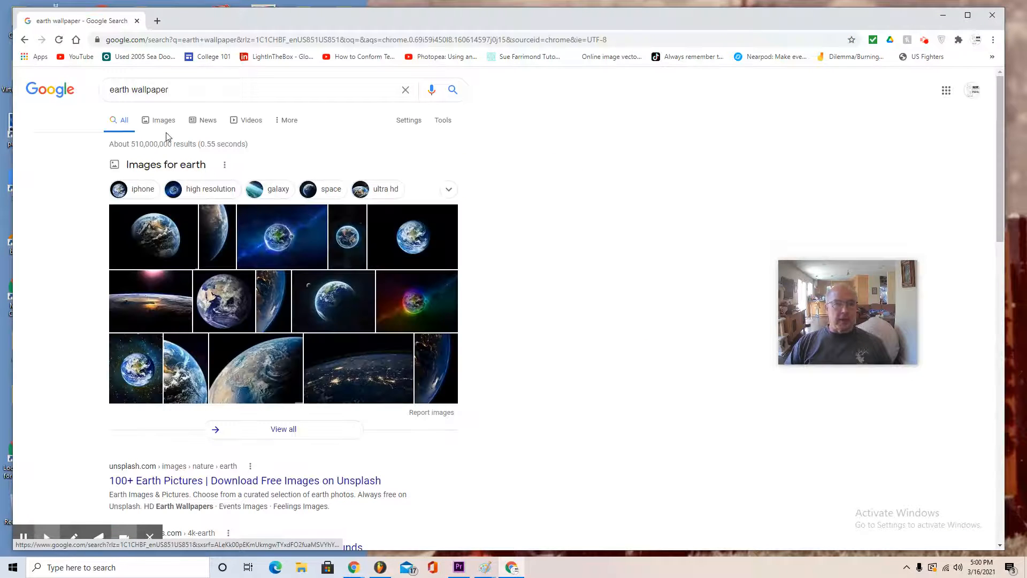
pyautogui.click(162, 121)
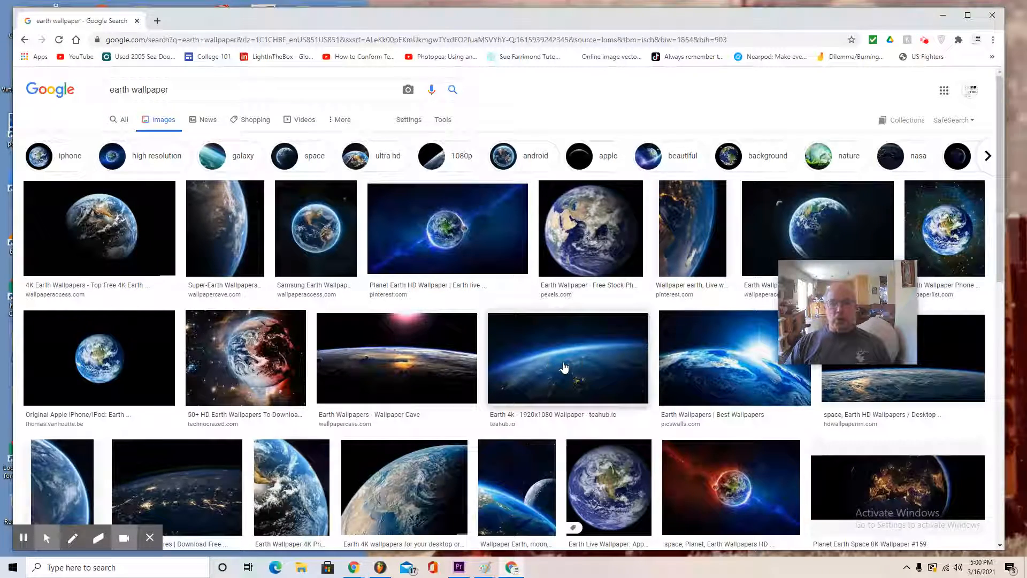
pyautogui.click(564, 367)
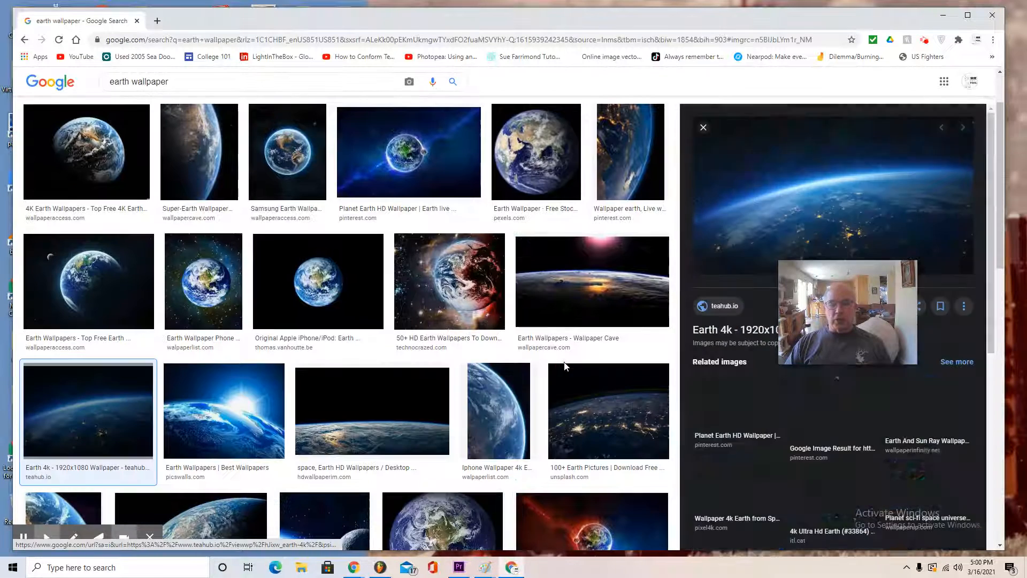
pyautogui.click(741, 271)
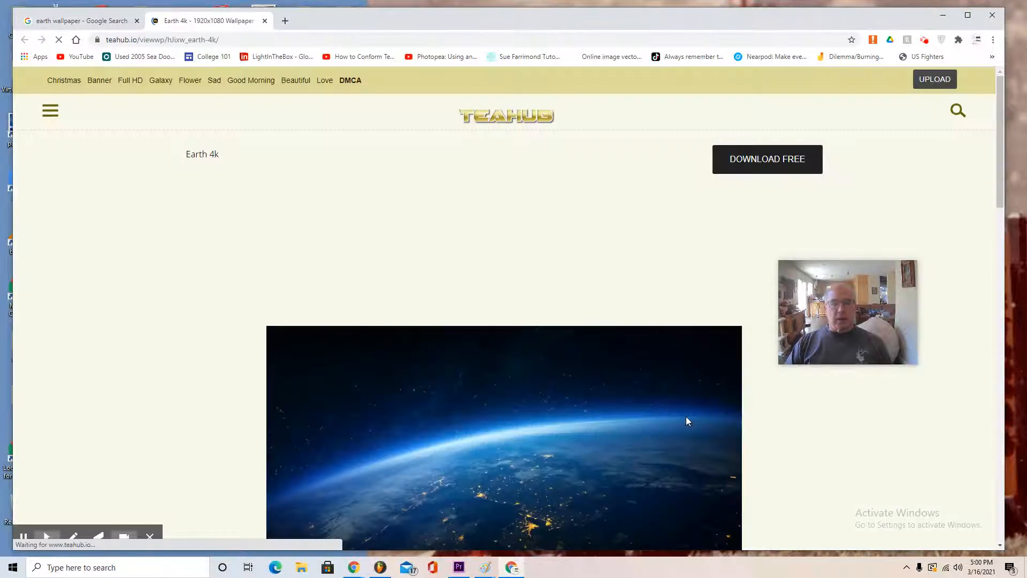
# - Save the Earth 4k wallpaper image to Downloads as "Earth BG4" and close its web page
pyautogui.scroll(-3, 738, 436)
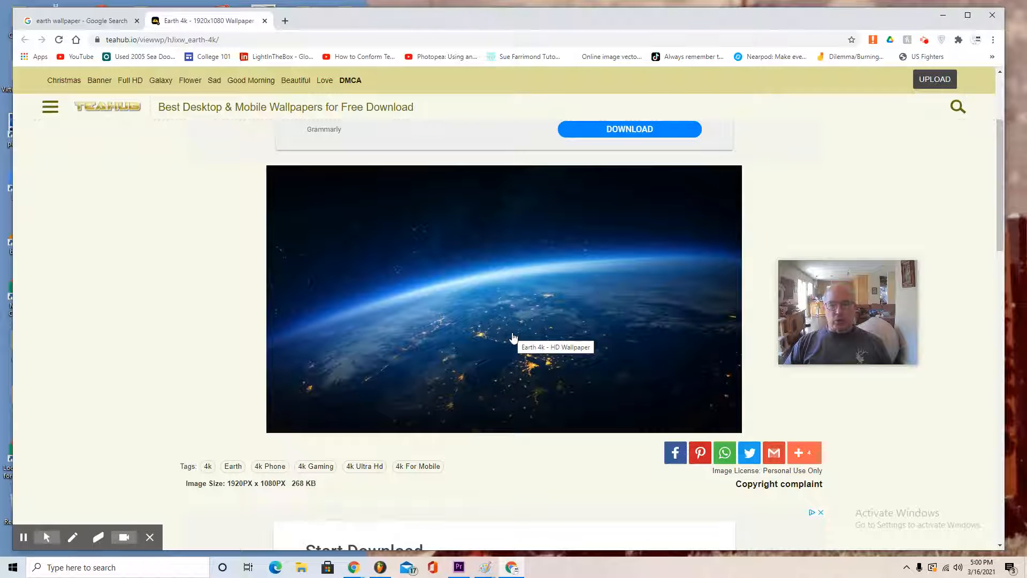
pyautogui.rightClick(512, 335)
pyautogui.click(535, 354)
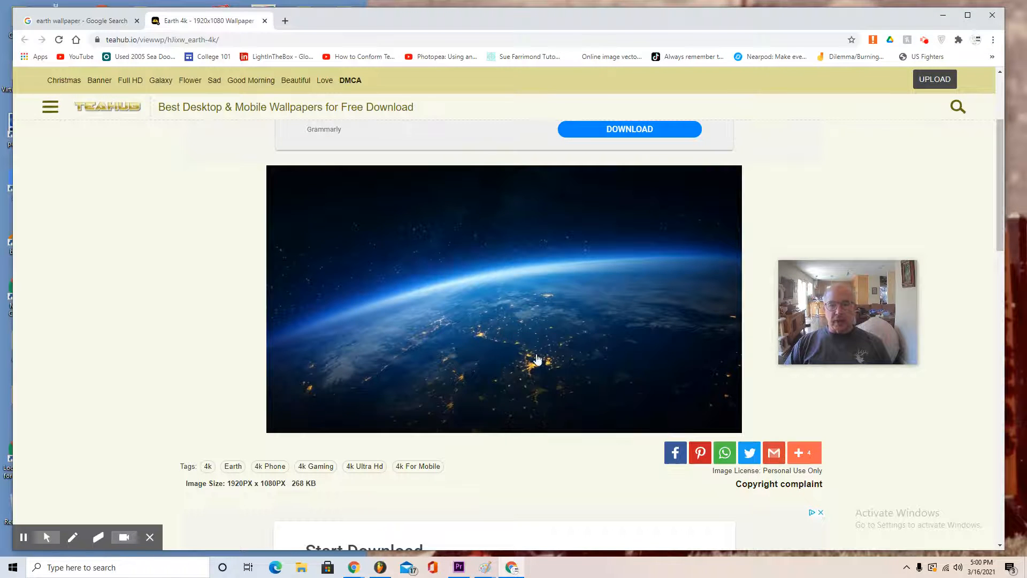
pyautogui.click(140, 449)
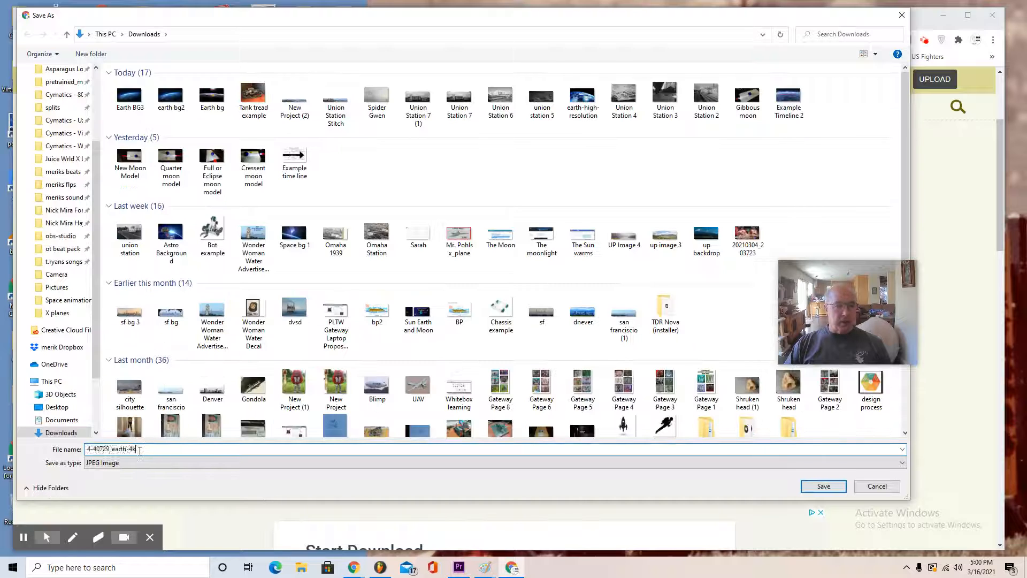
pyautogui.moveTo(139, 449); pyautogui.dragTo(65, 460)
pyautogui.write('Ear')
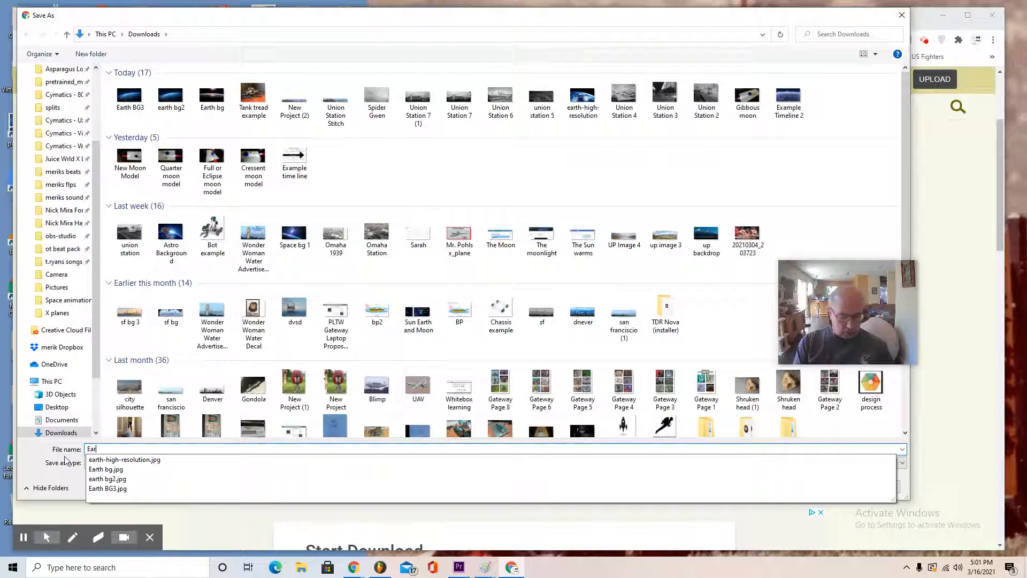
pyautogui.write('th BG')
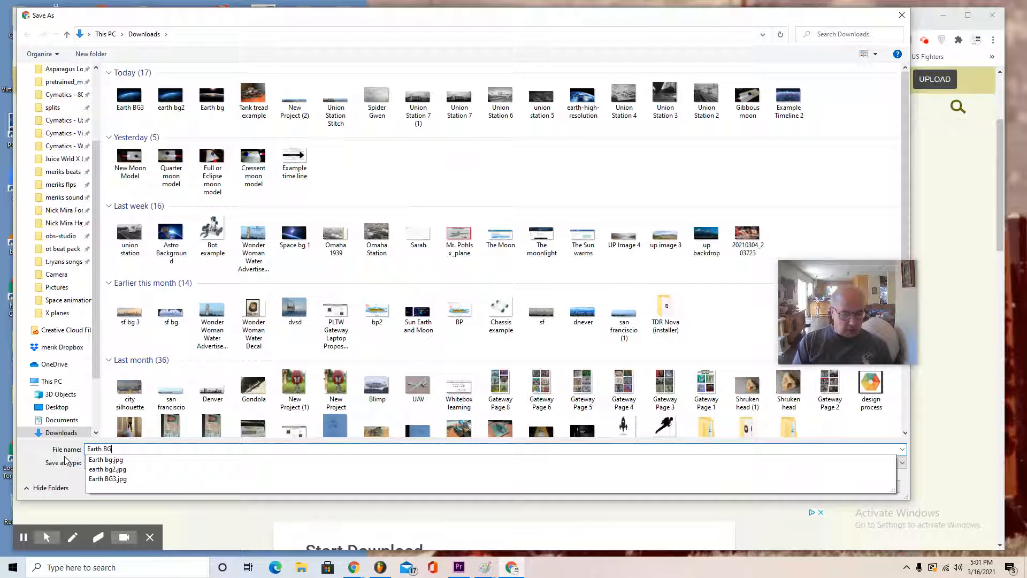
pyautogui.write('4')
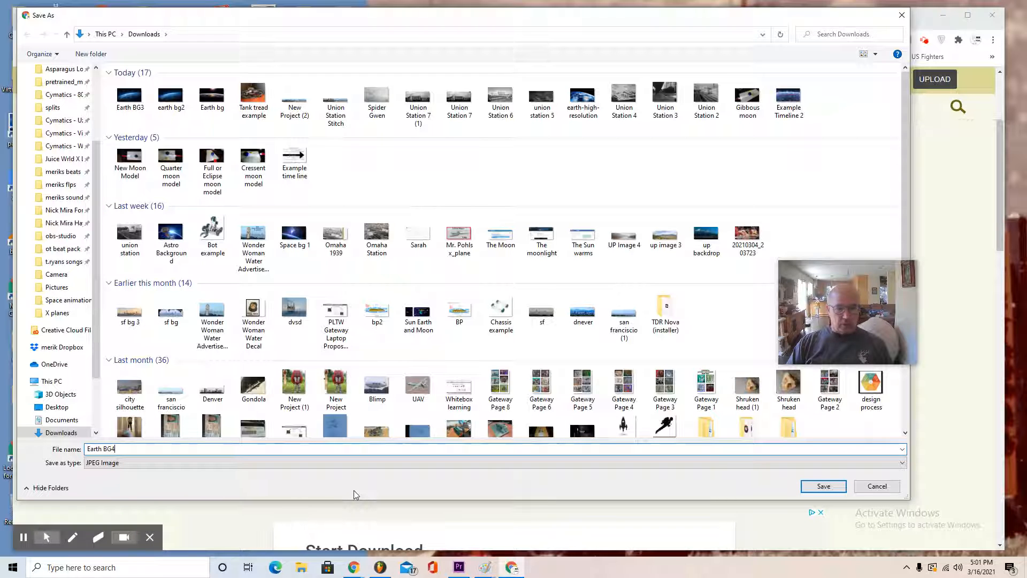
pyautogui.click(821, 487)
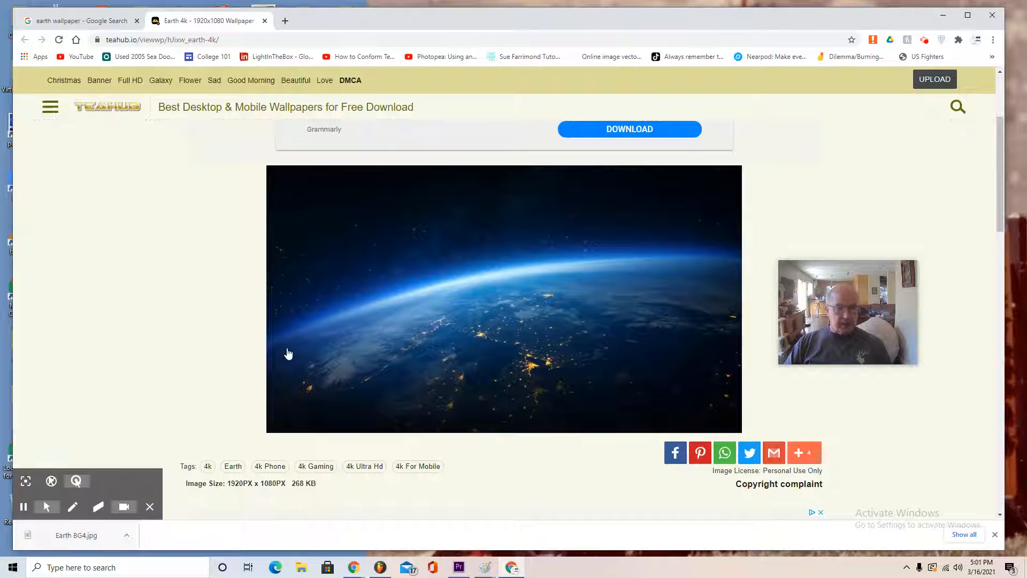
pyautogui.click(264, 21)
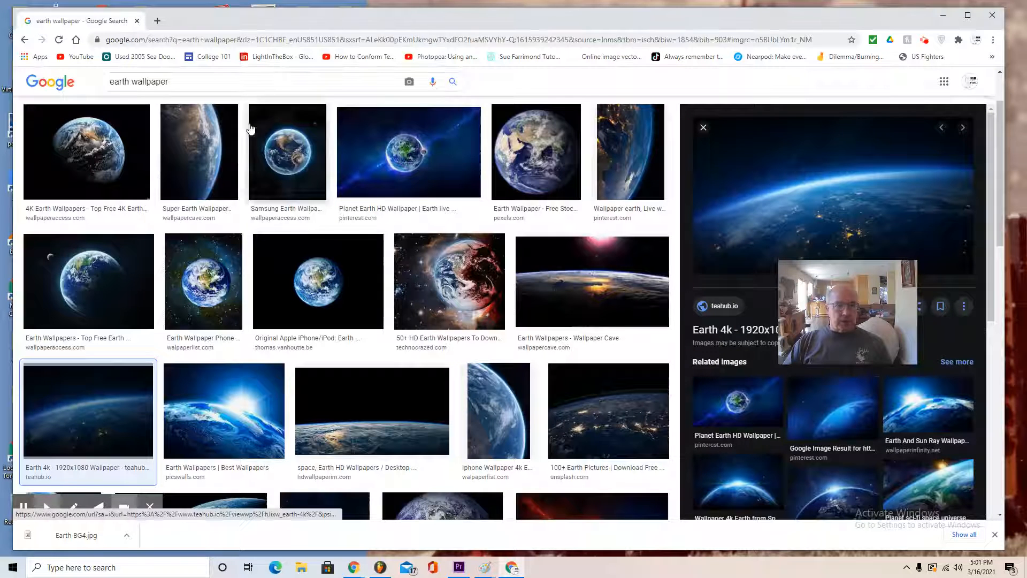
# - Search for "google drawing" in a new browser tab and open a blank Google Drawings document from the docs.google.com result
pyautogui.click(157, 20)
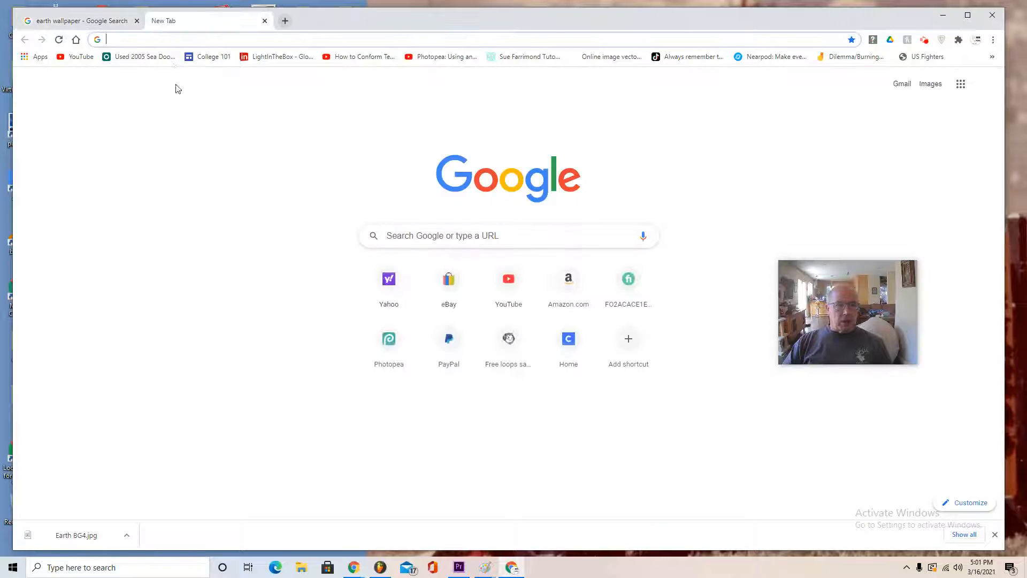
pyautogui.click(404, 235)
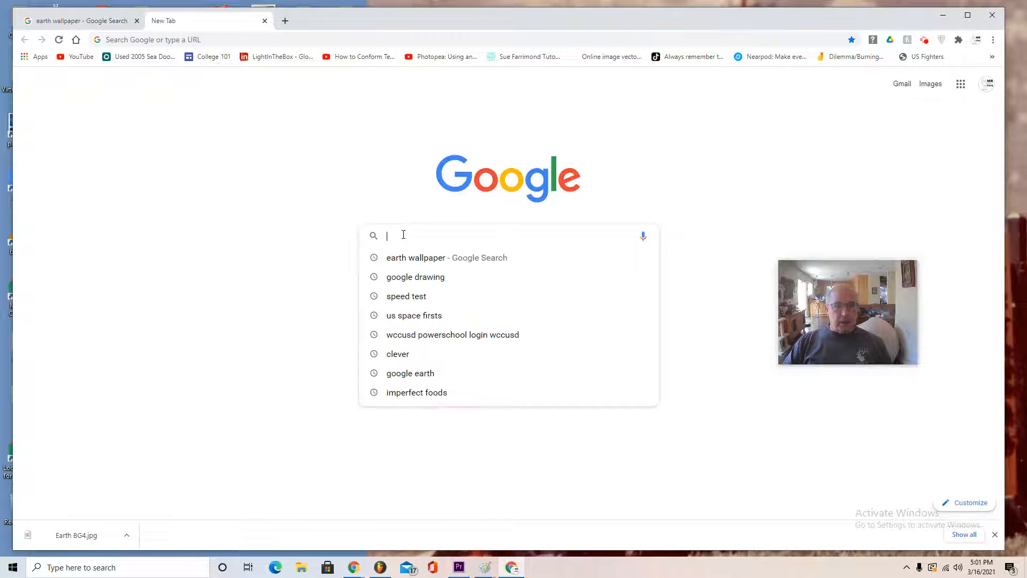
pyautogui.click(408, 277)
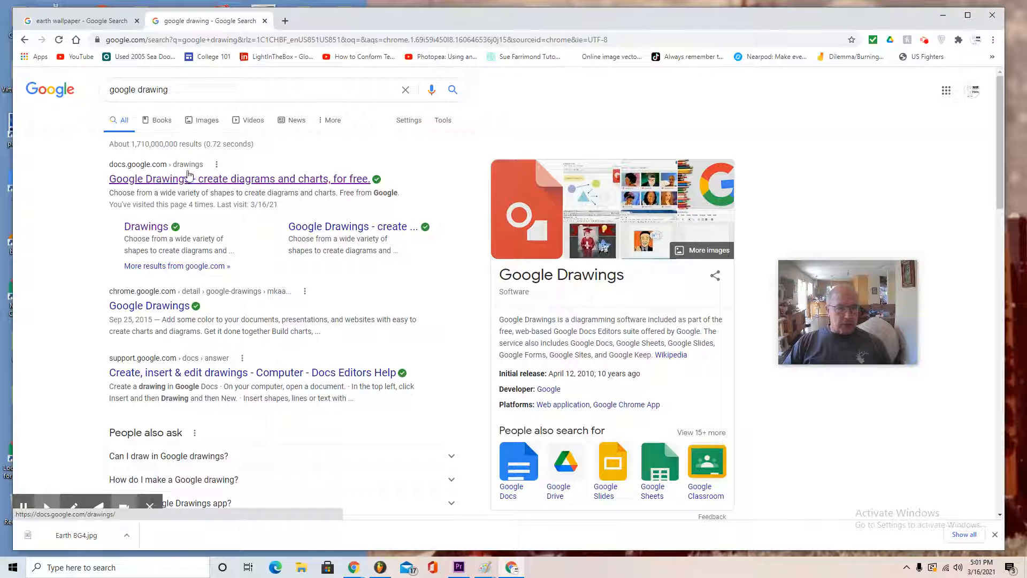
pyautogui.click(171, 183)
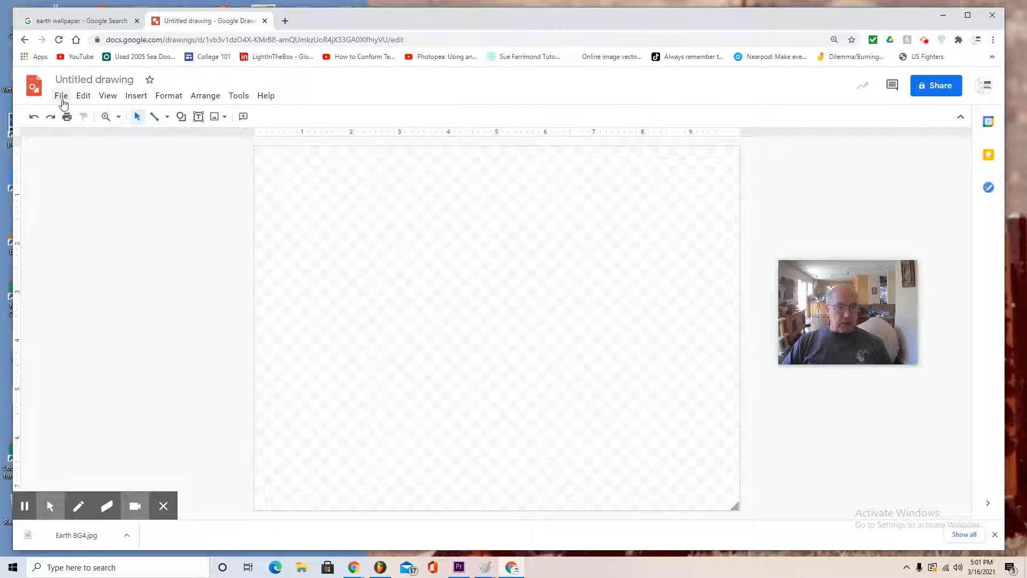
# - Insert the Earth BG4 image from the computer's Downloads folder and stretch it downward to cover nearly the whole canvas
pyautogui.click(136, 98)
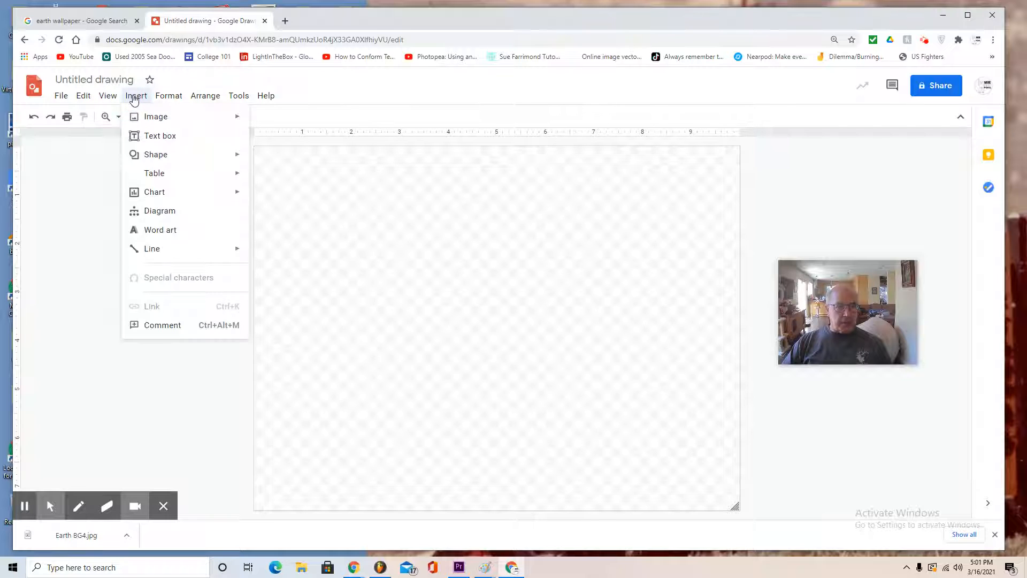
pyautogui.moveTo(159, 119)
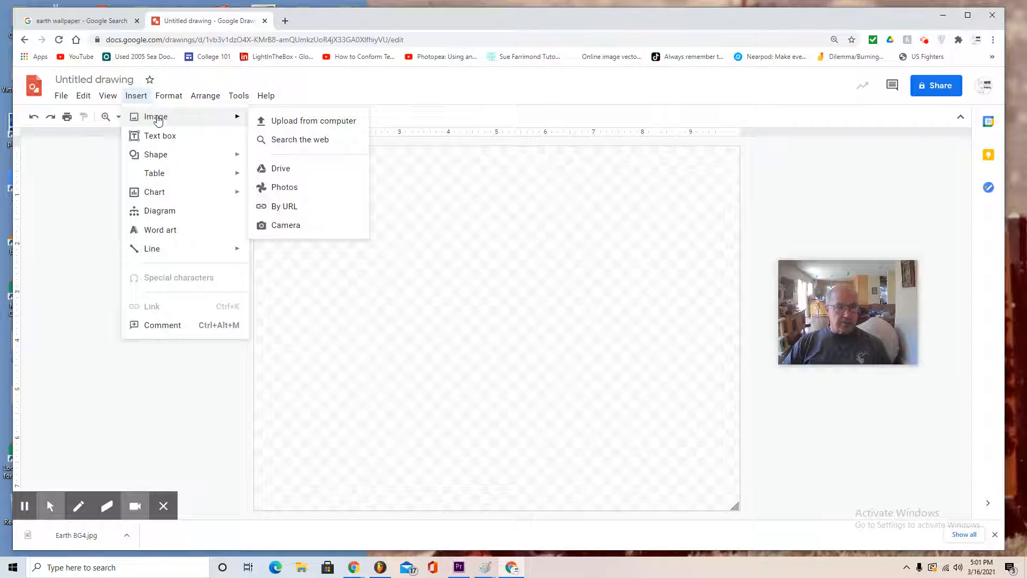
pyautogui.click(301, 122)
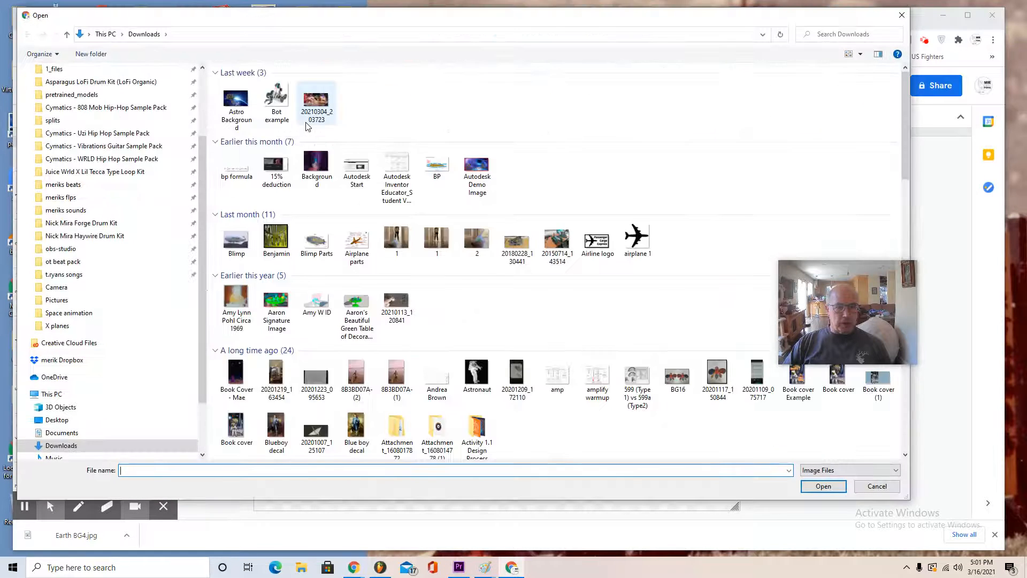
pyautogui.click(236, 105)
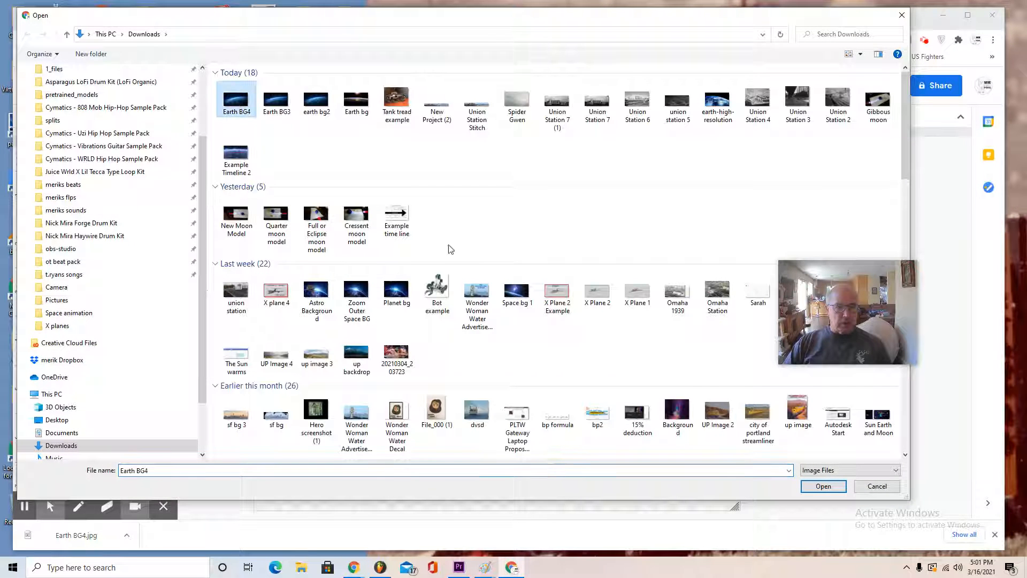
pyautogui.click(822, 486)
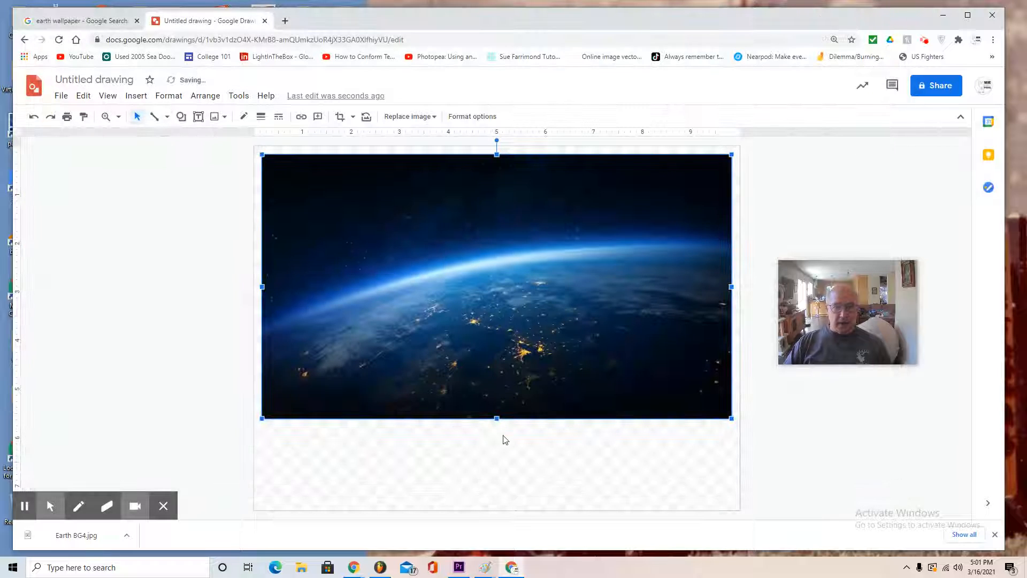
pyautogui.moveTo(498, 418); pyautogui.dragTo(496, 502)
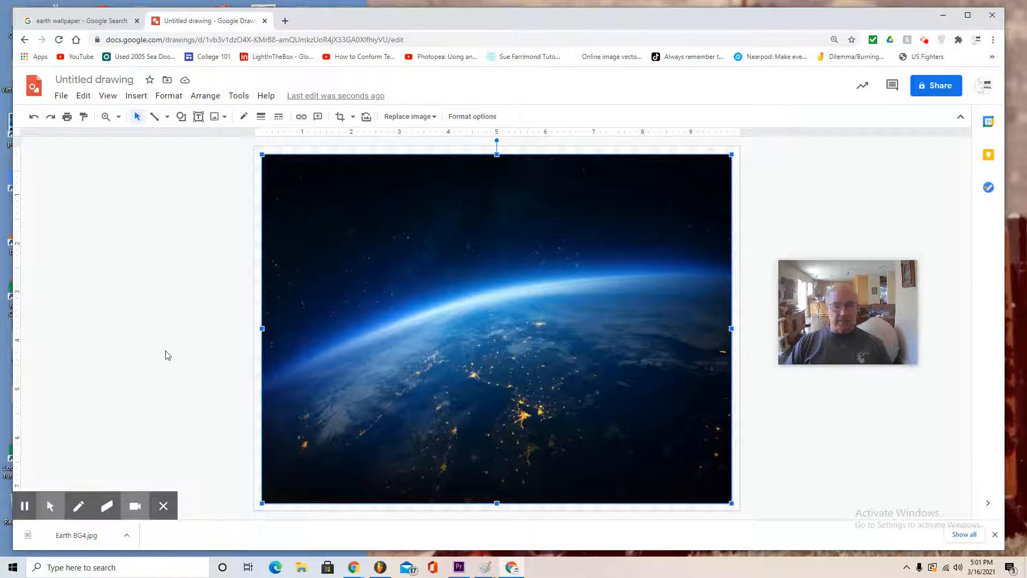
pyautogui.click(177, 294)
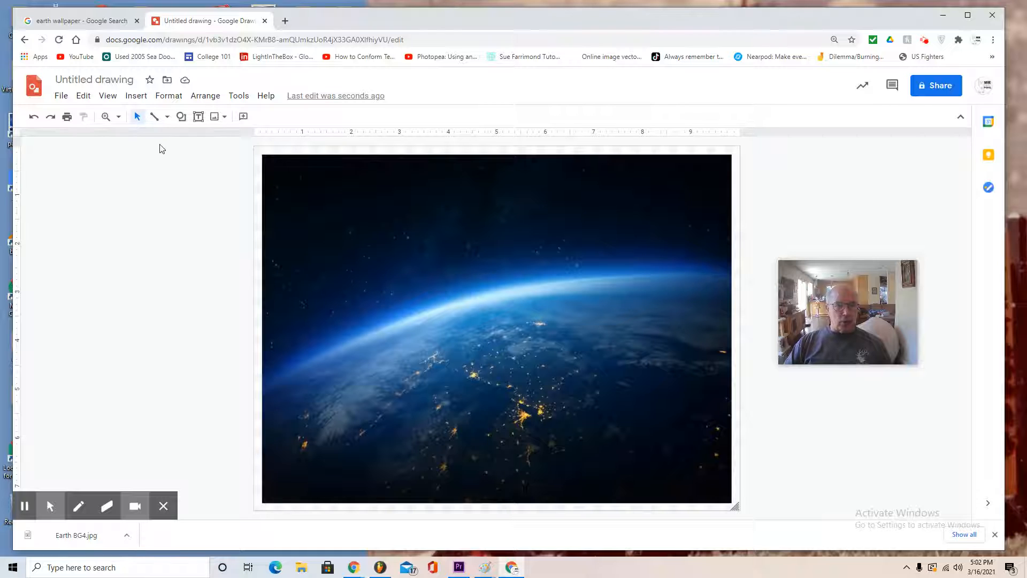
# - Draw a horizontal arrow across the middle of the Earth image, from its left edge to near its right edge
pyautogui.click(167, 118)
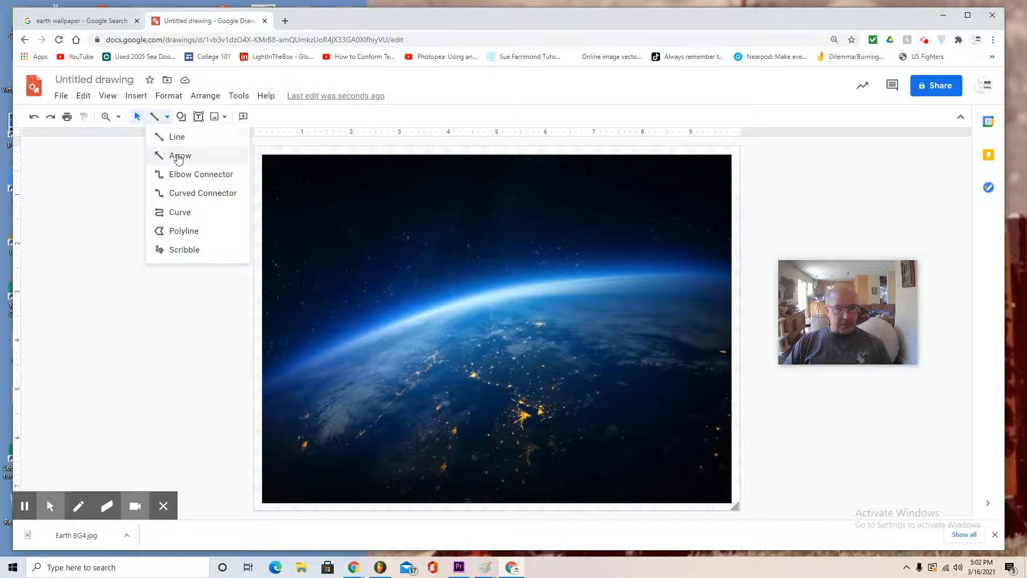
pyautogui.click(179, 156)
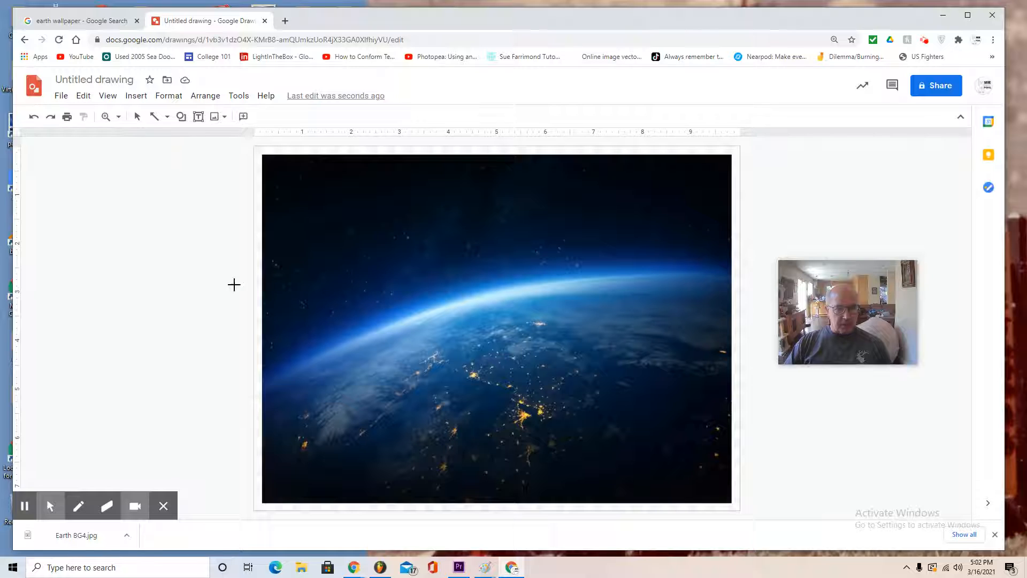
pyautogui.click(265, 329)
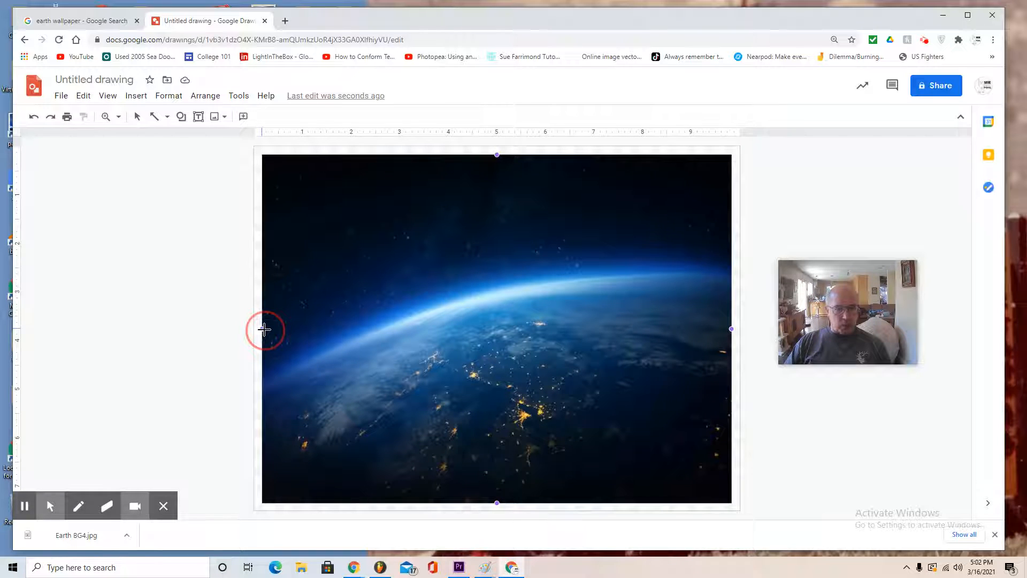
pyautogui.moveTo(264, 329); pyautogui.dragTo(717, 329)
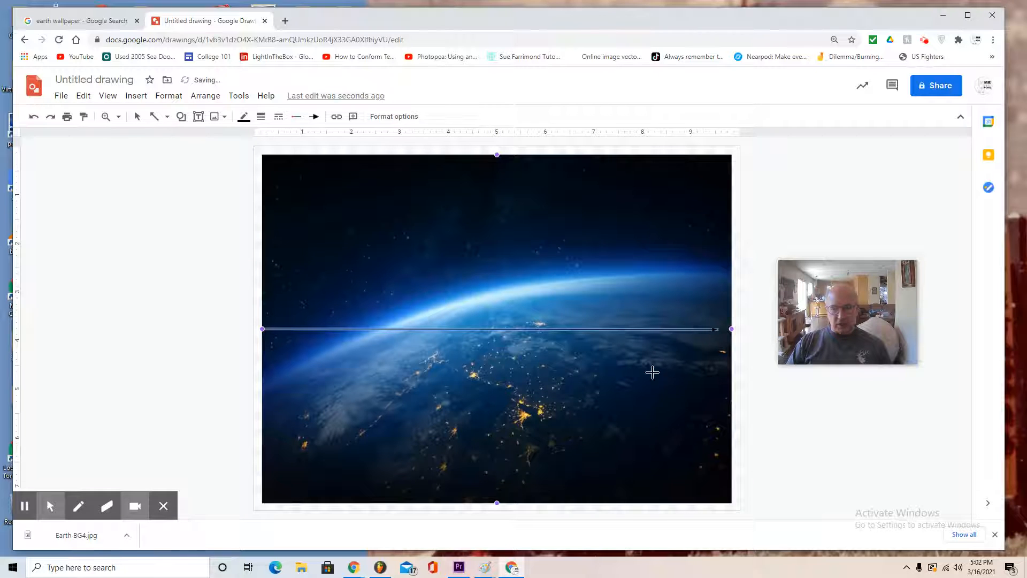
# - Set the arrow's line color to red and its line weight to 8px
pyautogui.click(244, 118)
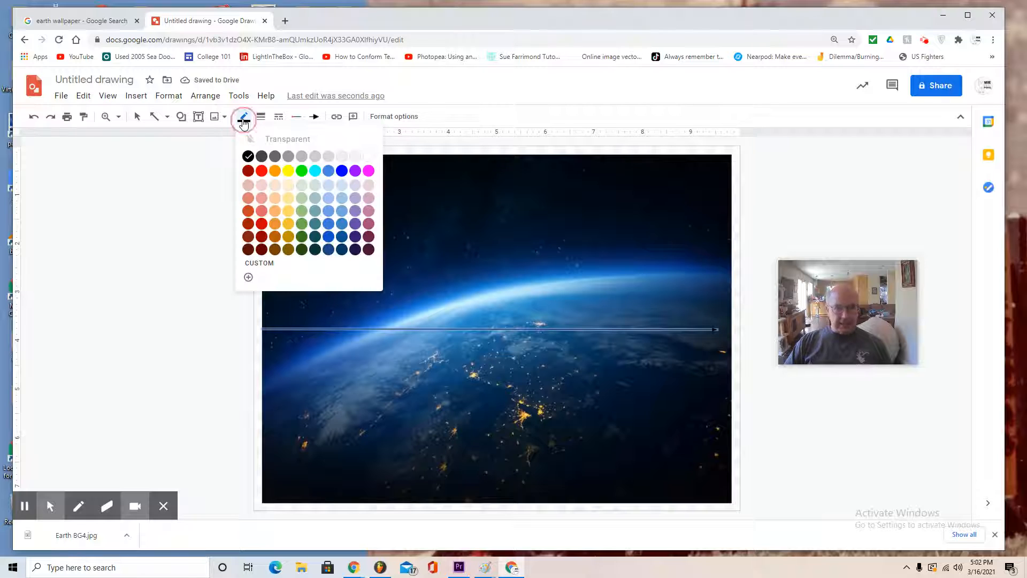
pyautogui.click(262, 171)
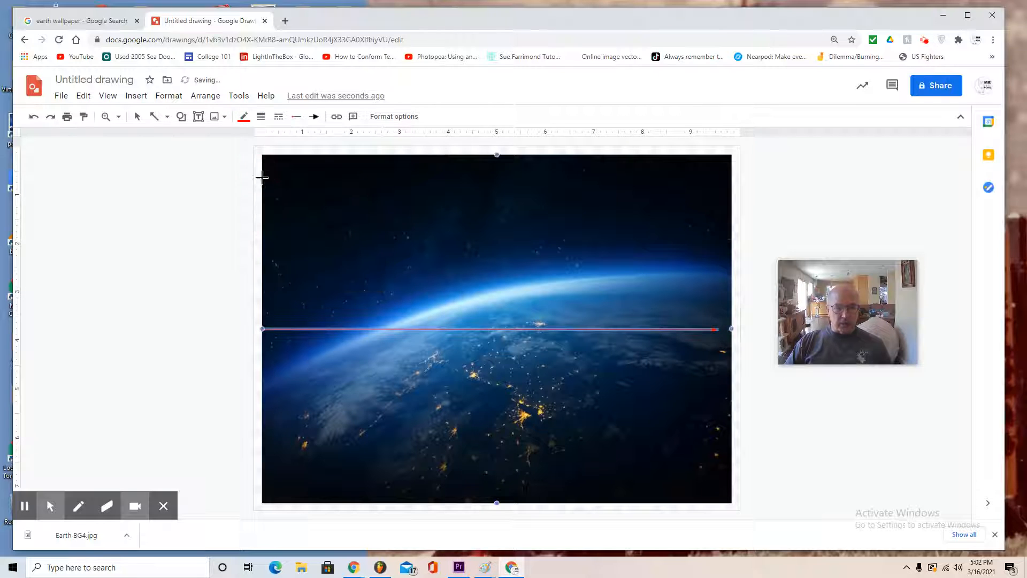
pyautogui.click(262, 118)
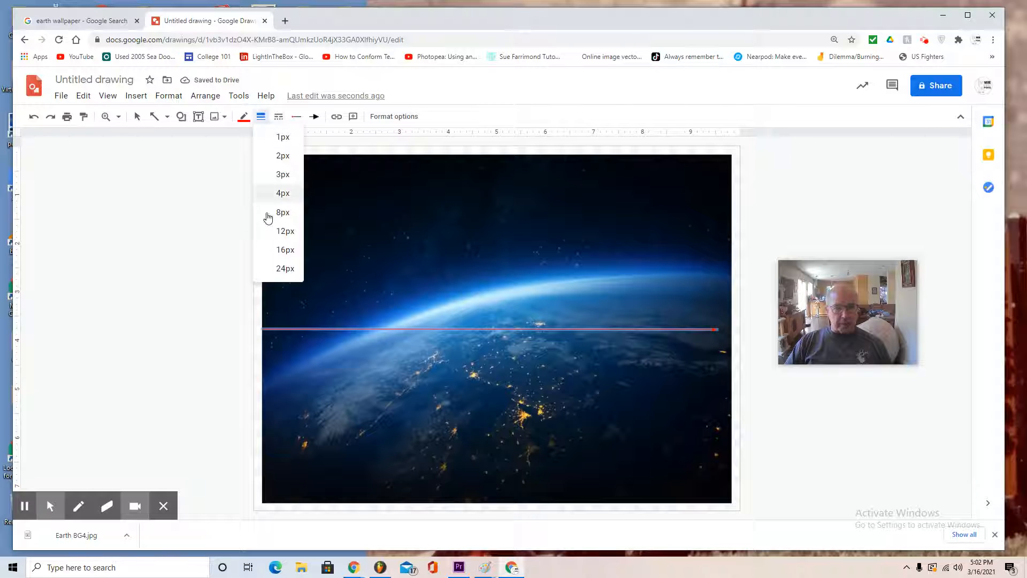
pyautogui.click(268, 214)
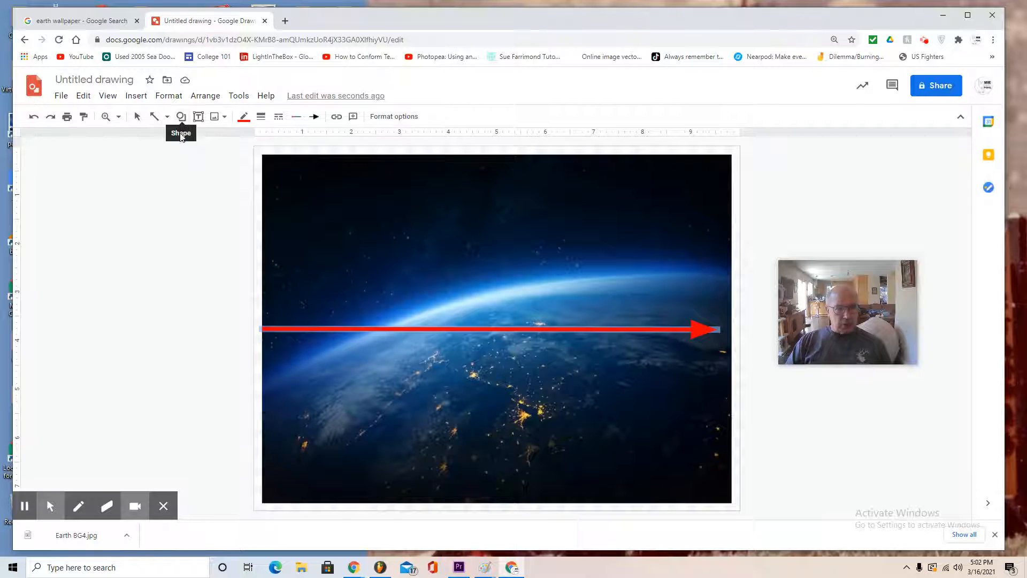
# - Draw a small rectangle centered near the upper edge of the Earth image, above the red arrow
pyautogui.click(180, 121)
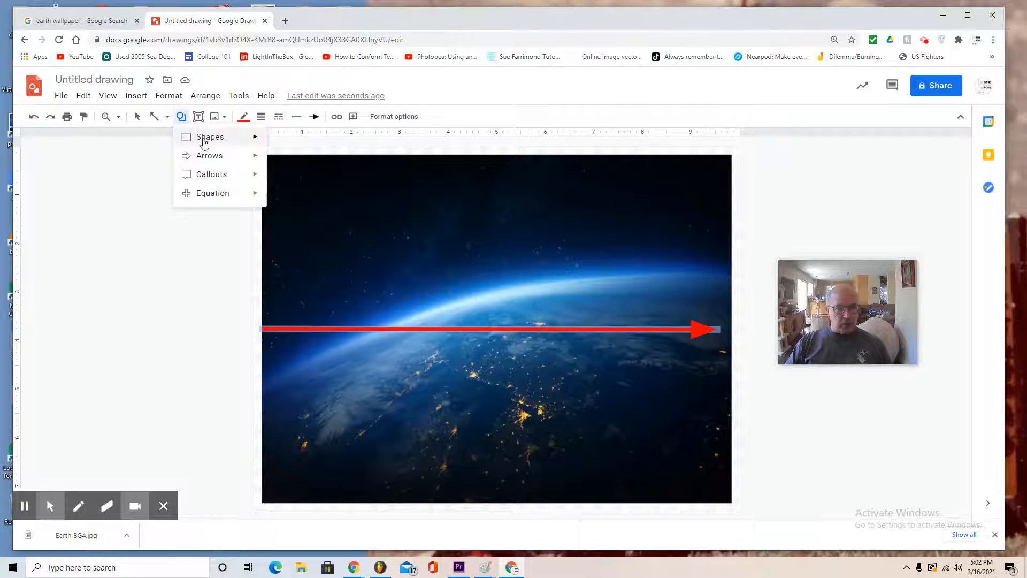
pyautogui.moveTo(206, 137)
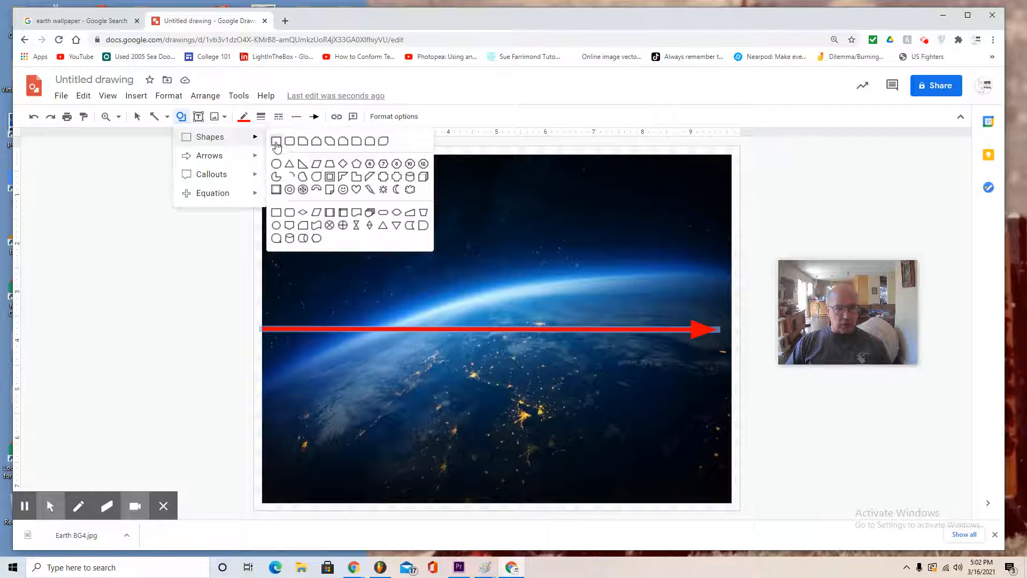
pyautogui.click(276, 141)
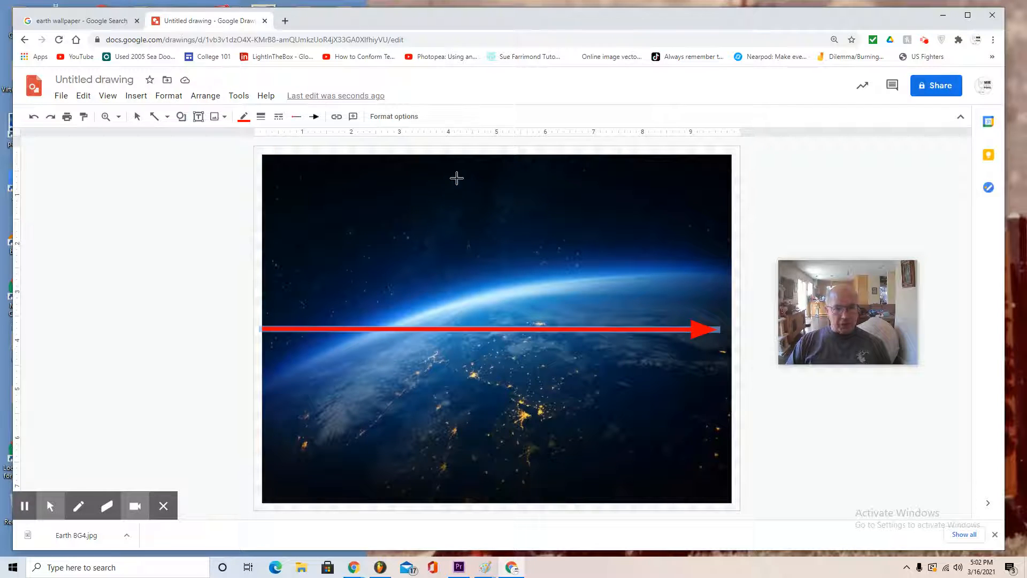
pyautogui.moveTo(456, 175); pyautogui.dragTo(544, 233)
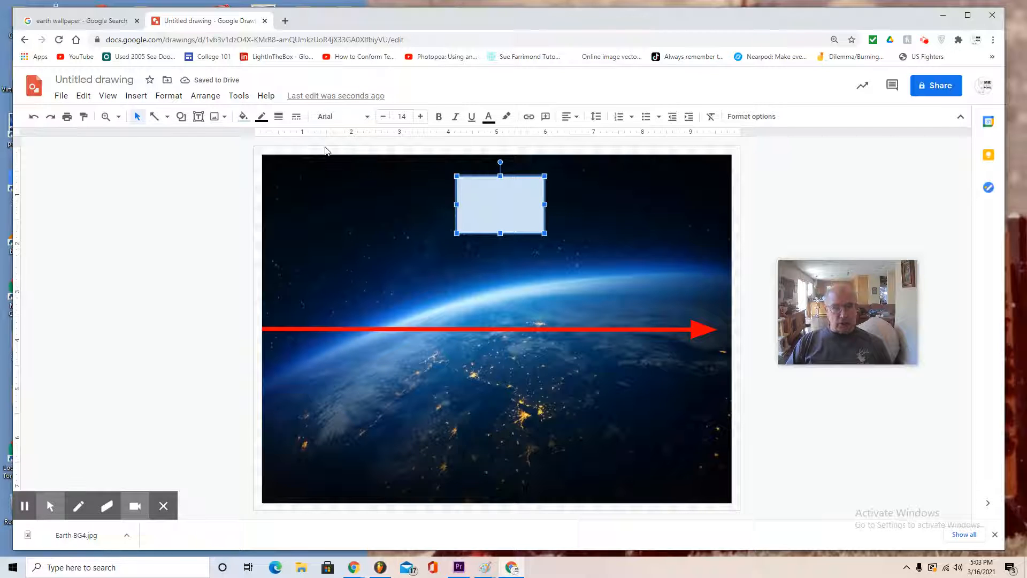
# - Make the rectangle's fill transparent and give it a red border with a 4px weight
pyautogui.click(242, 119)
pyautogui.click(265, 162)
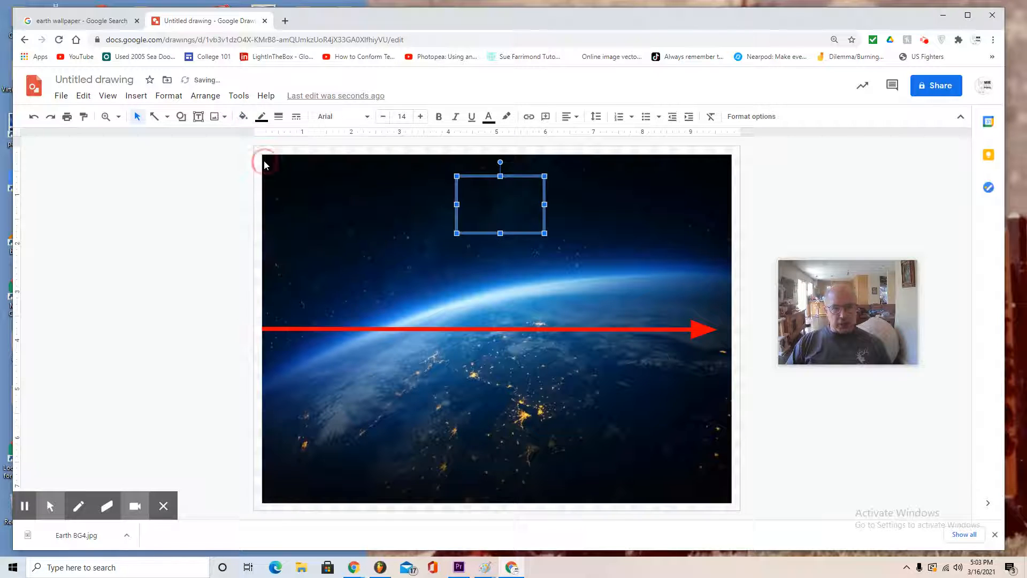
pyautogui.click(262, 122)
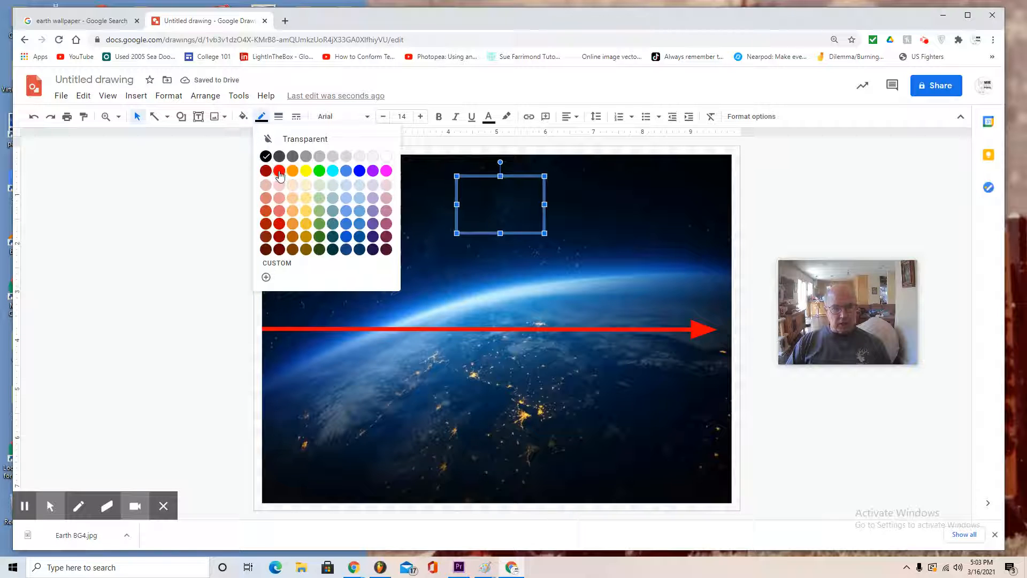
pyautogui.click(279, 170)
pyautogui.click(281, 120)
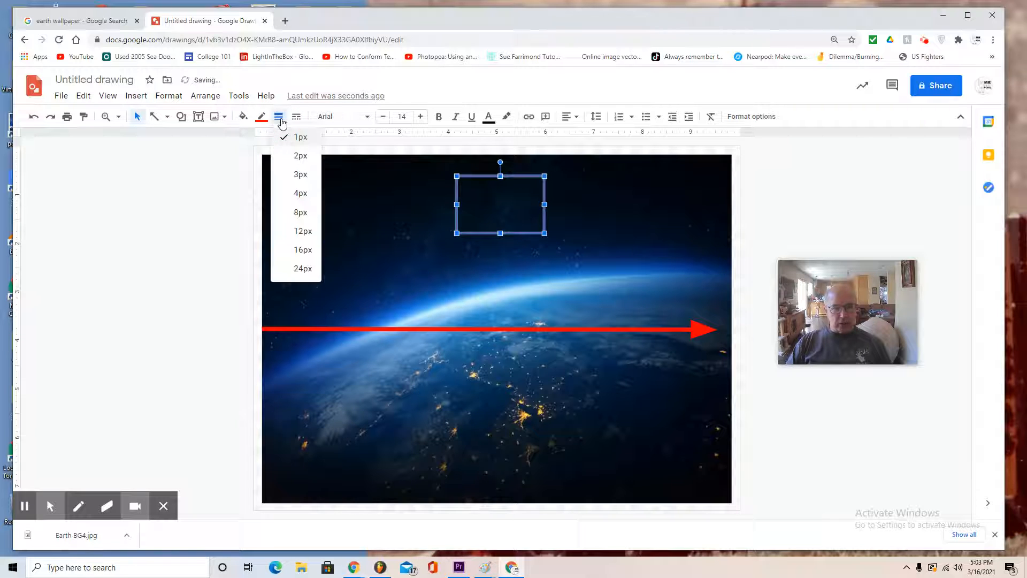
pyautogui.click(297, 193)
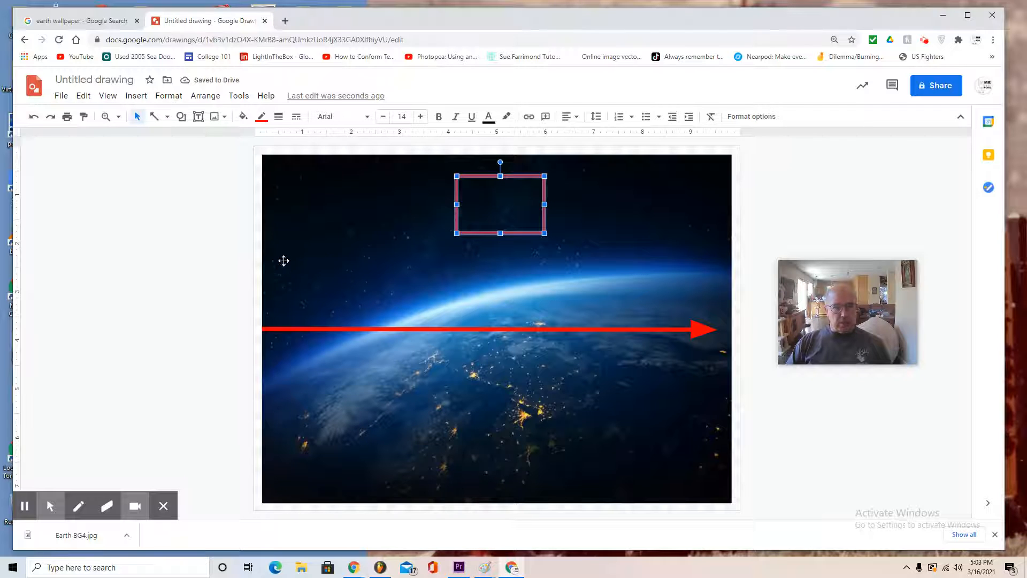
pyautogui.click(288, 260)
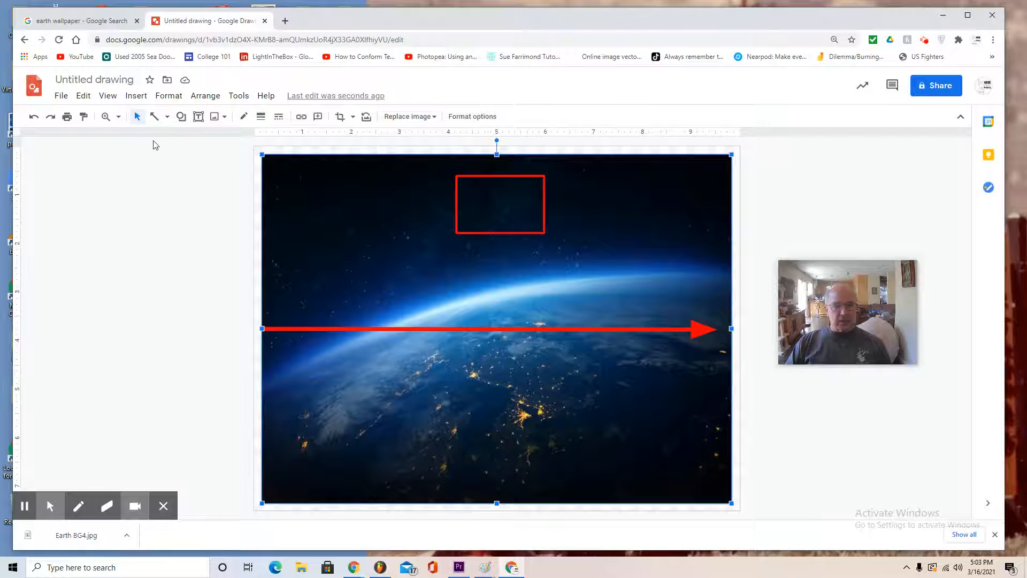
# - Insert a text box starting inside the red rectangle with the text "First human to step on the moon, 1969"
pyautogui.click(135, 96)
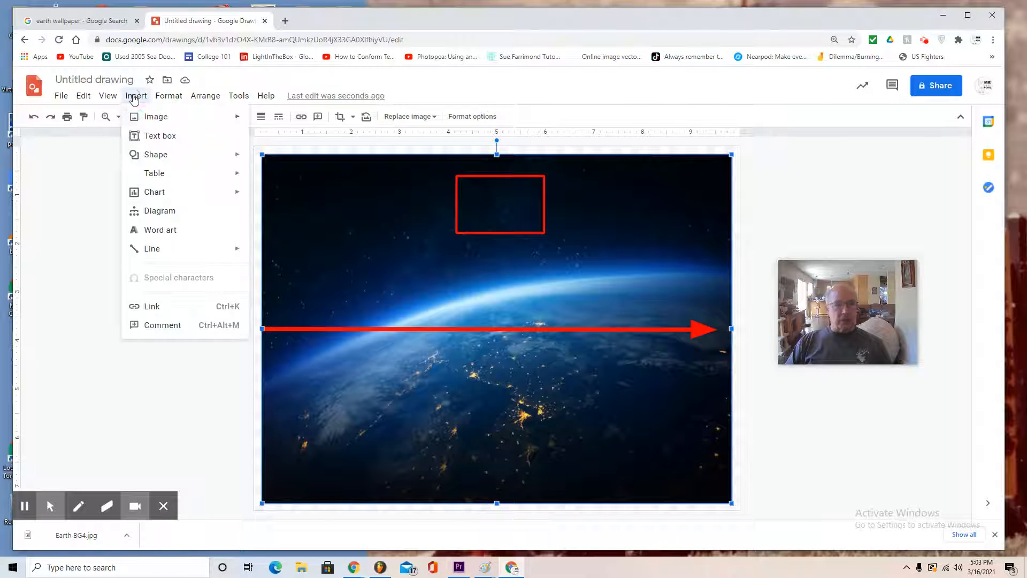
pyautogui.click(159, 137)
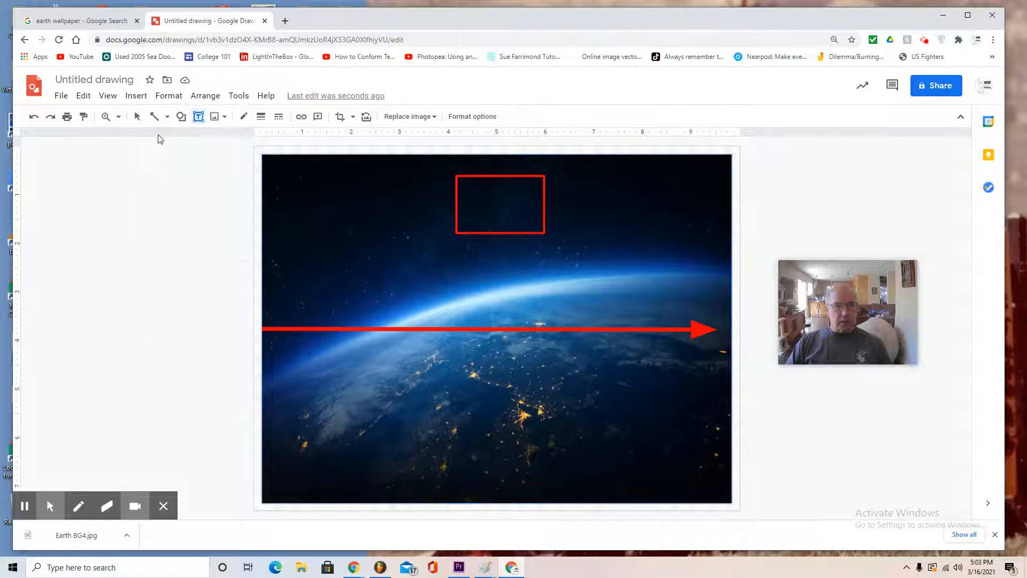
pyautogui.click(463, 187)
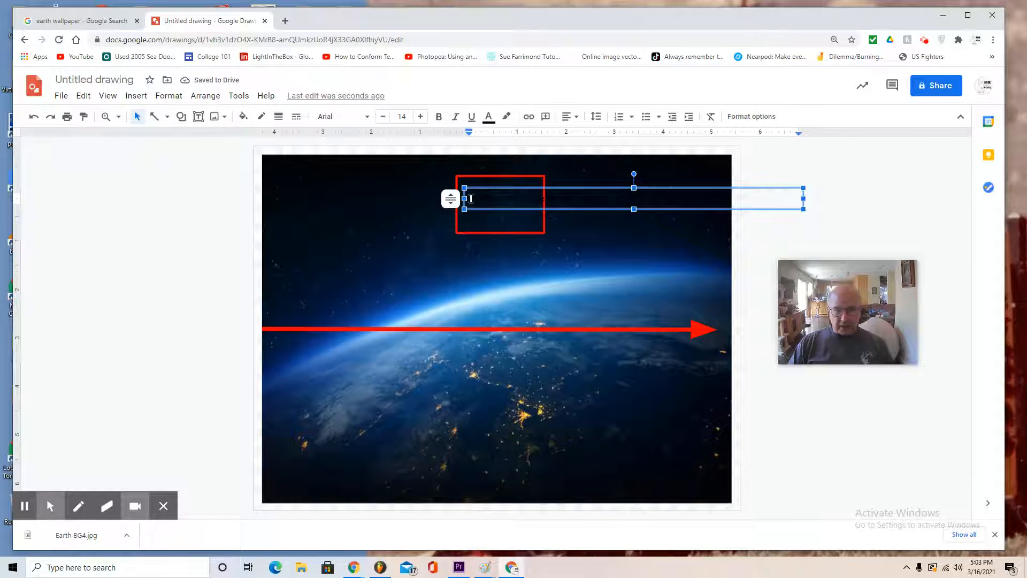
# - Format the whole moon landing caption as red, bold text
pyautogui.moveTo(468, 199); pyautogui.dragTo(628, 199)
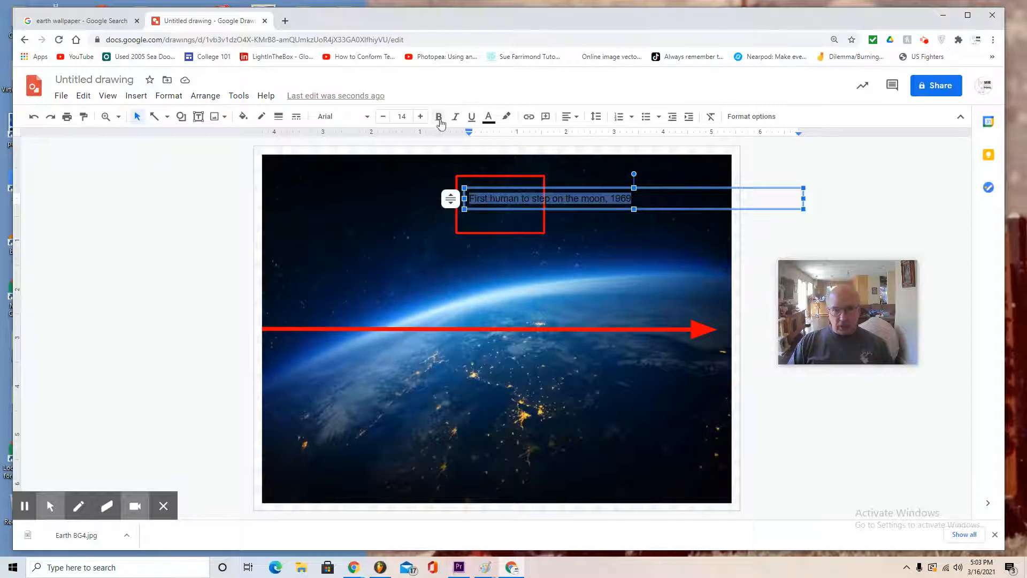
pyautogui.click(488, 117)
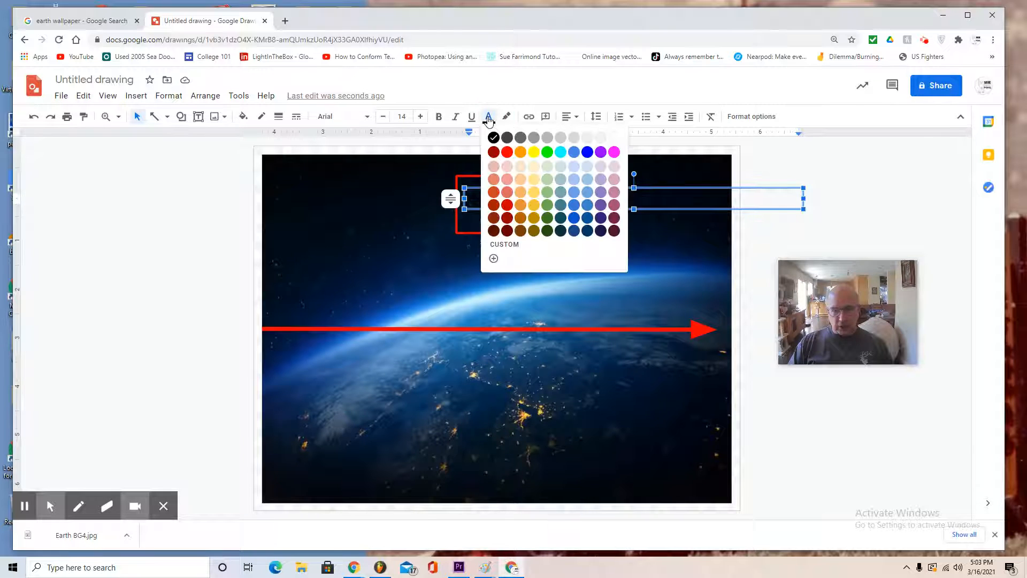
pyautogui.click(507, 155)
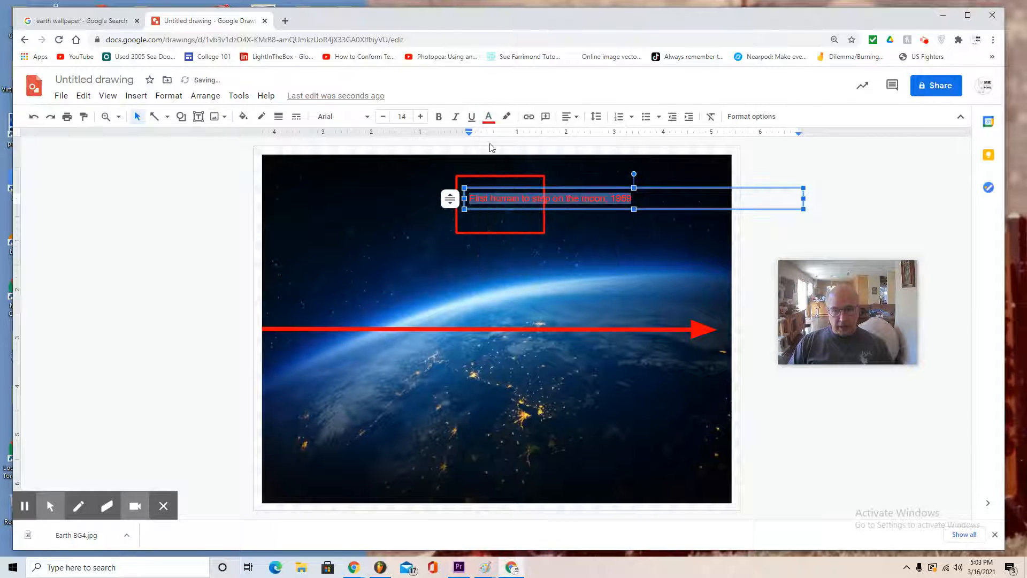
pyautogui.click(438, 117)
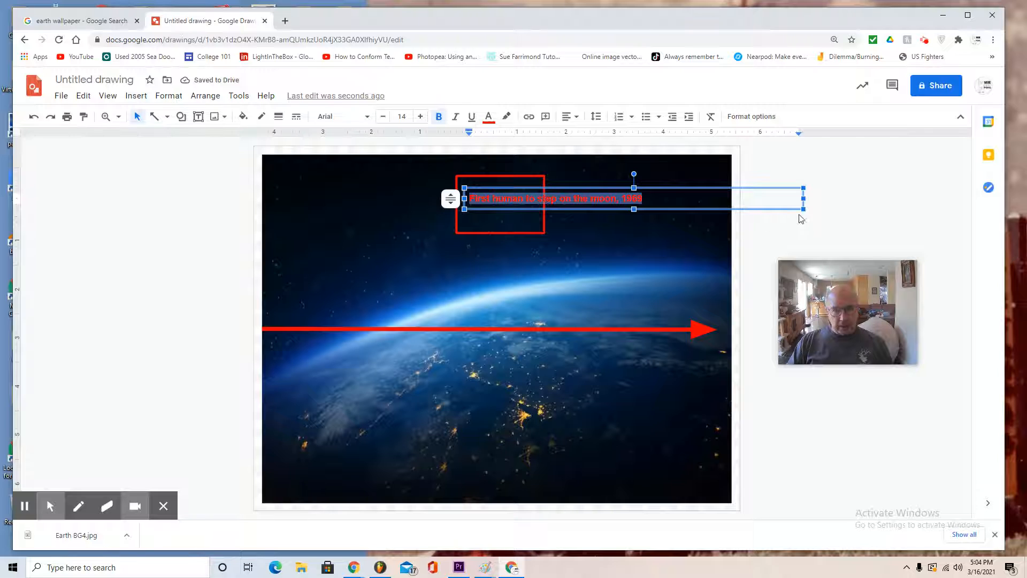
# - Narrow the caption's text box so the text wraps onto three lines and fit it inside the red rectangle
pyautogui.click(804, 198)
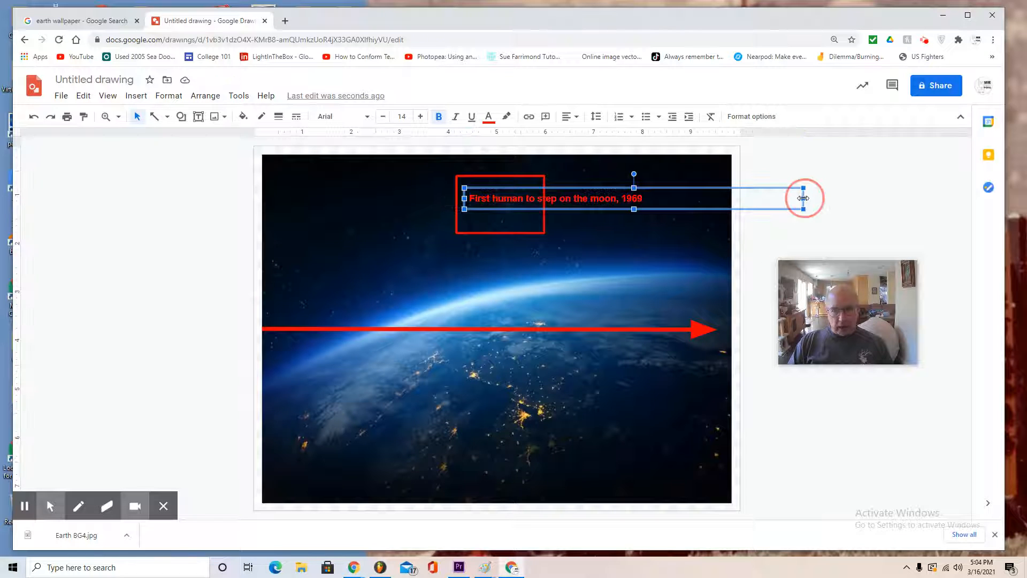
pyautogui.moveTo(567, 203)
pyautogui.mouseDown()
pyautogui.moveTo(536, 212)
pyautogui.moveTo(499, 183)
pyautogui.mouseUp()
pyautogui.click(182, 249)
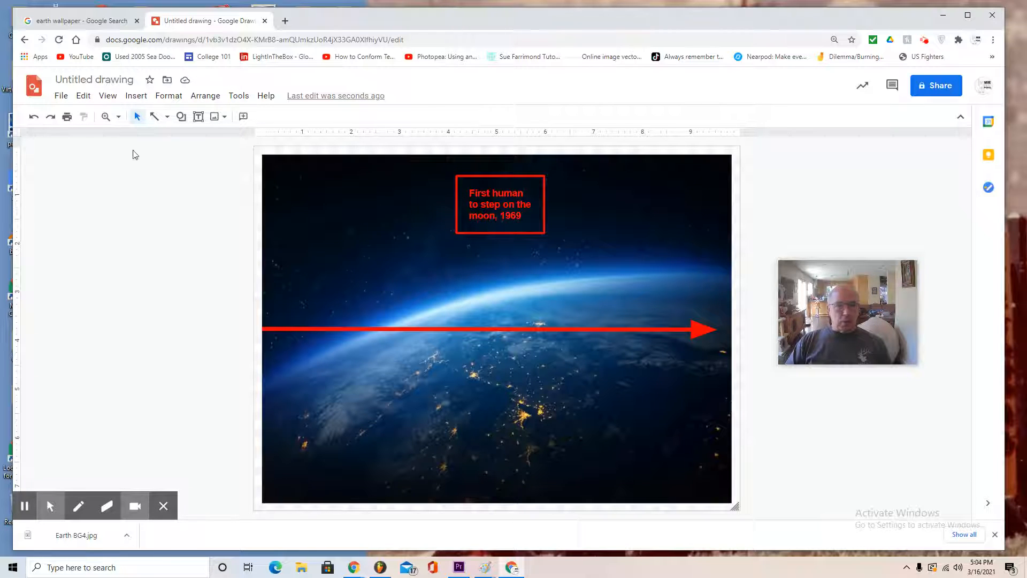
# - Select the moon landing caption together with its red rectangle and duplicate them
pyautogui.click(137, 118)
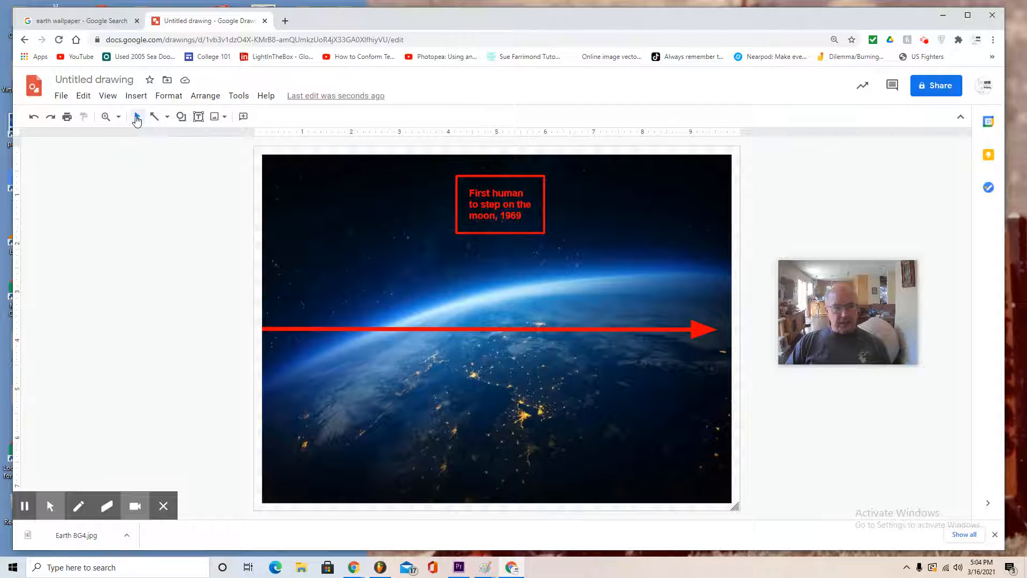
pyautogui.click(490, 206)
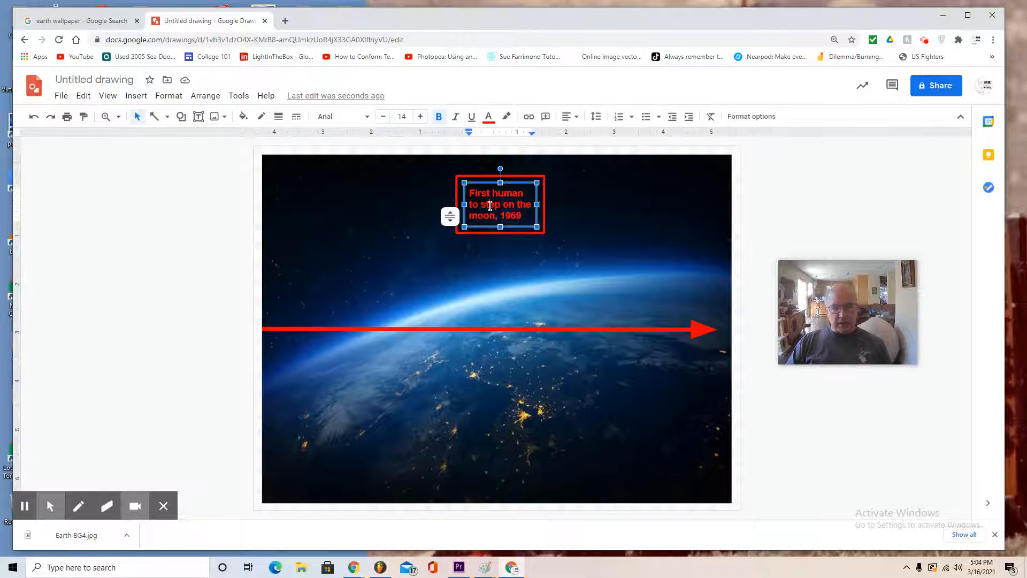
pyautogui.click(456, 188)
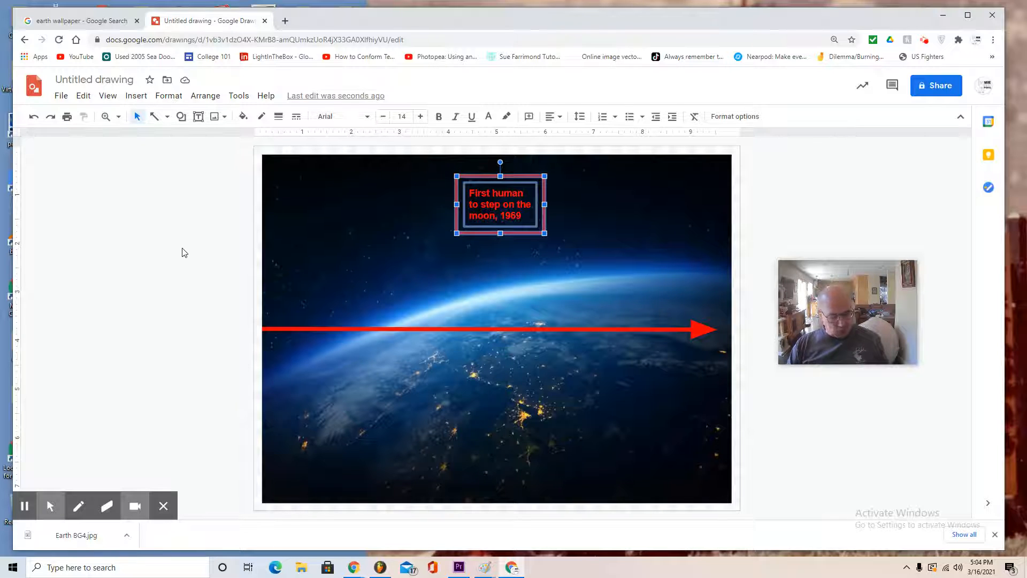
pyautogui.hotkey('ctrl', 'd')
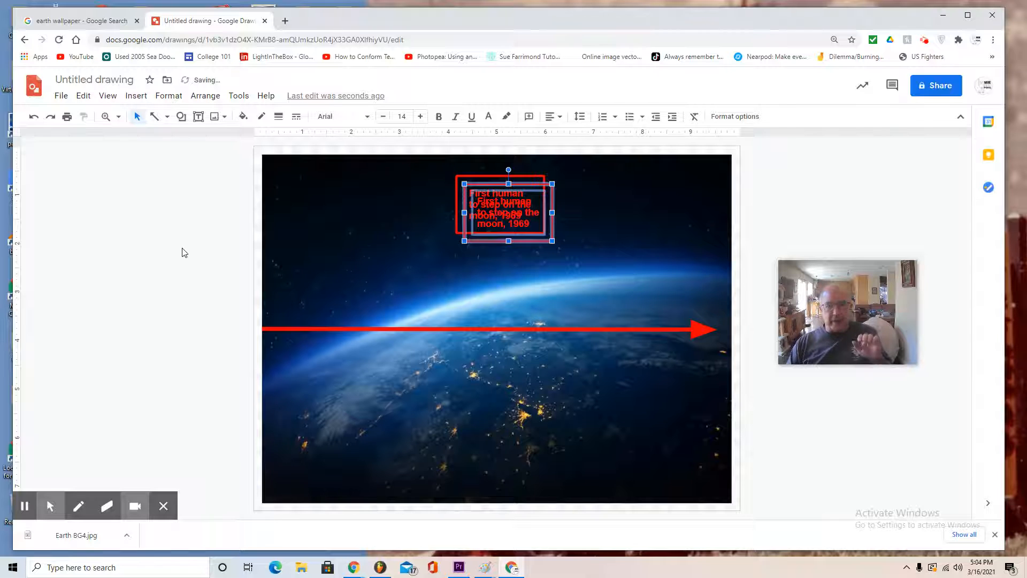